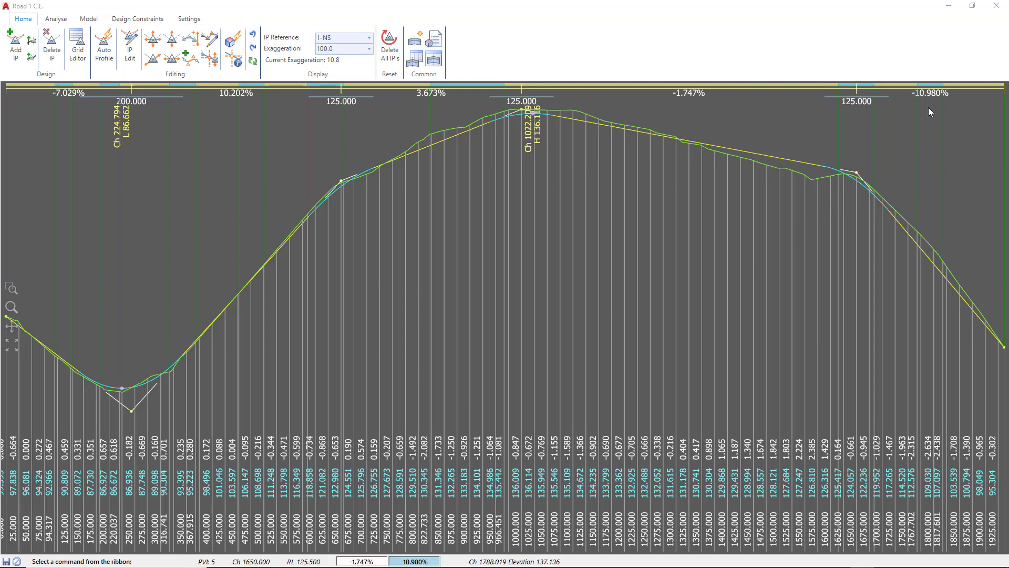
Restore the Road 1 C.L. profile editor to a smaller window and shift it down-left
{"action": "left_click", "coordinate": [972, 7]}
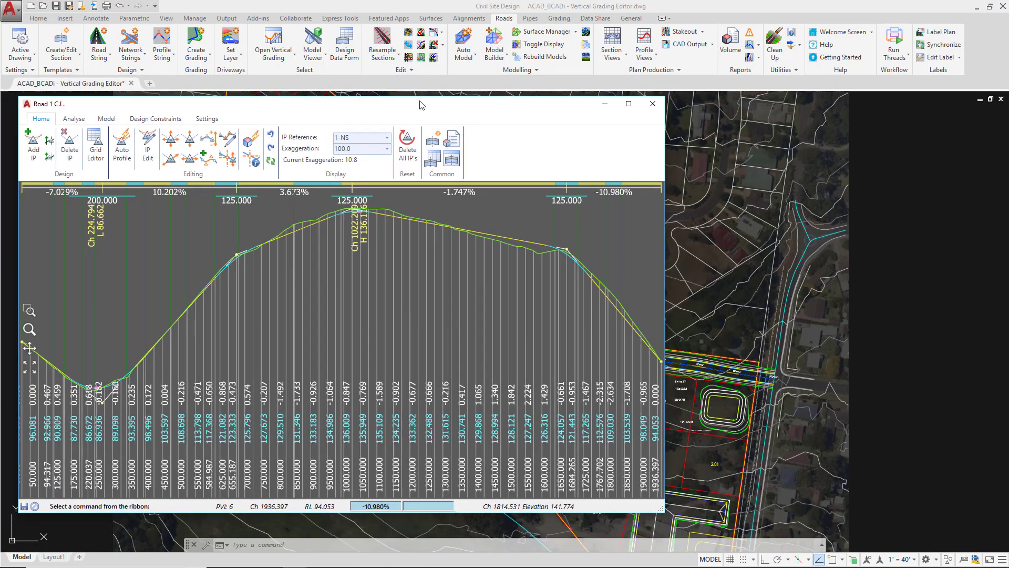
{"action": "left_click_drag", "start_coordinate": [420, 105], "coordinate": [406, 106]}
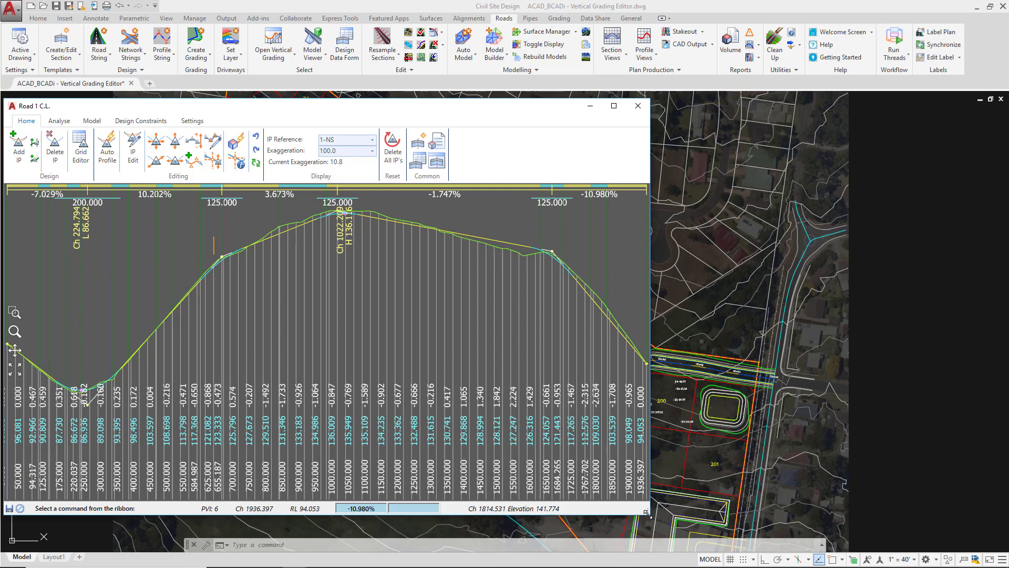
Open a cross-section viewer at chainage 1000 and place it right of the profile editor
{"action": "left_click", "coordinate": [333, 208]}
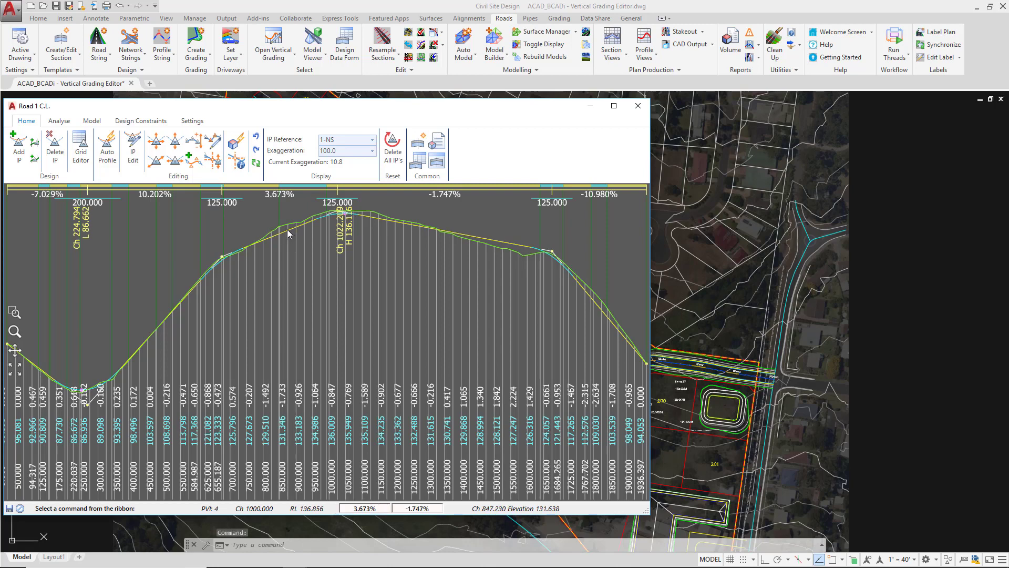
{"action": "right_click", "coordinate": [336, 257]}
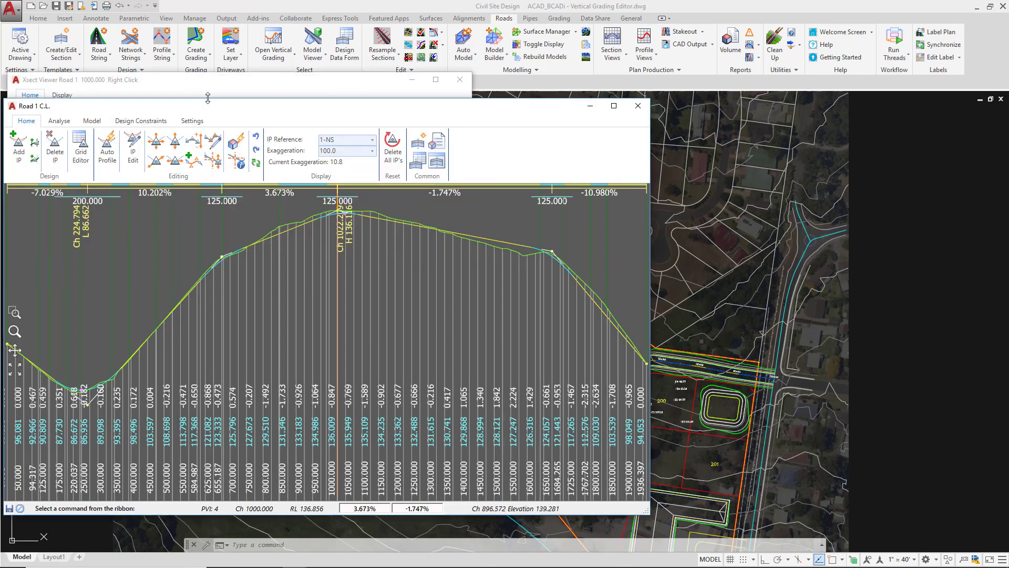
{"action": "left_click", "coordinate": [203, 83]}
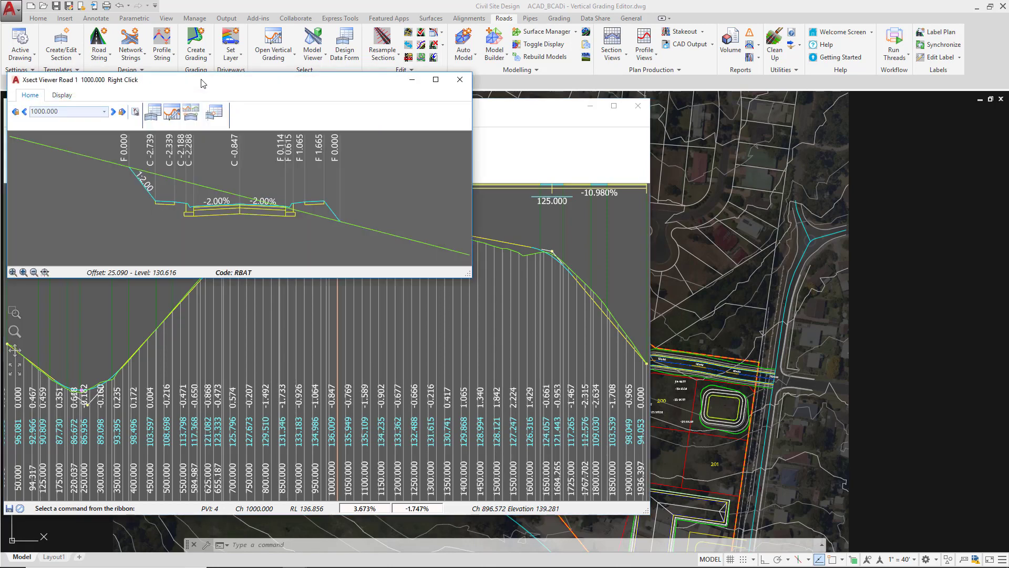
{"action": "left_click_drag", "start_coordinate": [203, 83], "coordinate": [719, 114]}
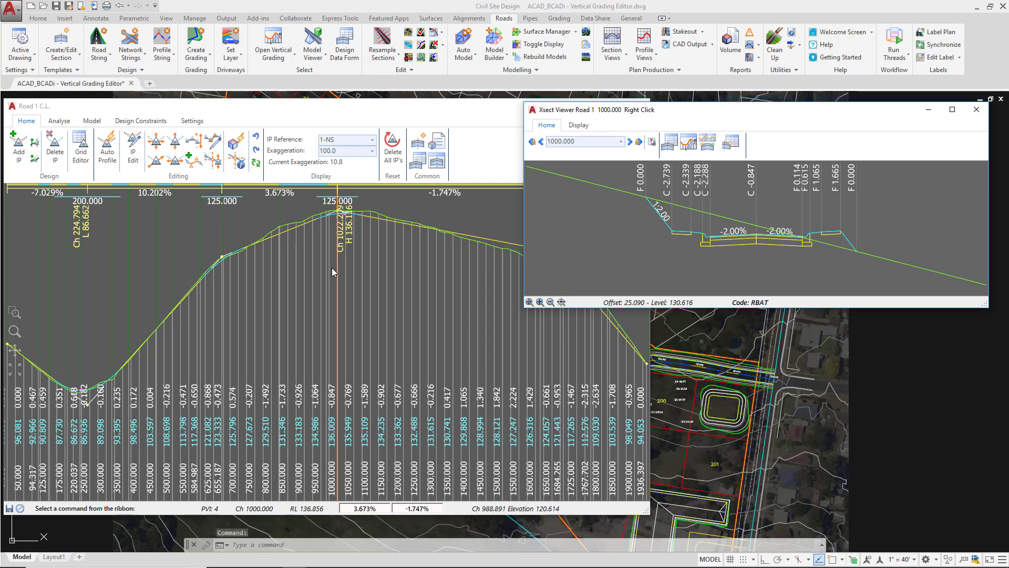
Update the viewer to chainages 650, 1200 and 1350, and open a second viewer at 775
{"action": "left_click", "coordinate": [215, 238]}
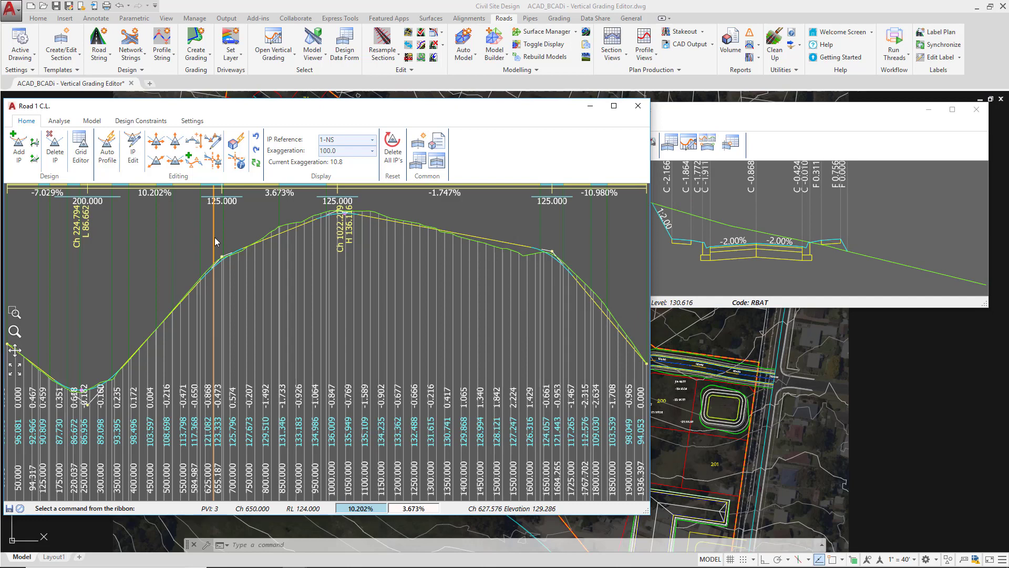
{"action": "left_click", "coordinate": [404, 257]}
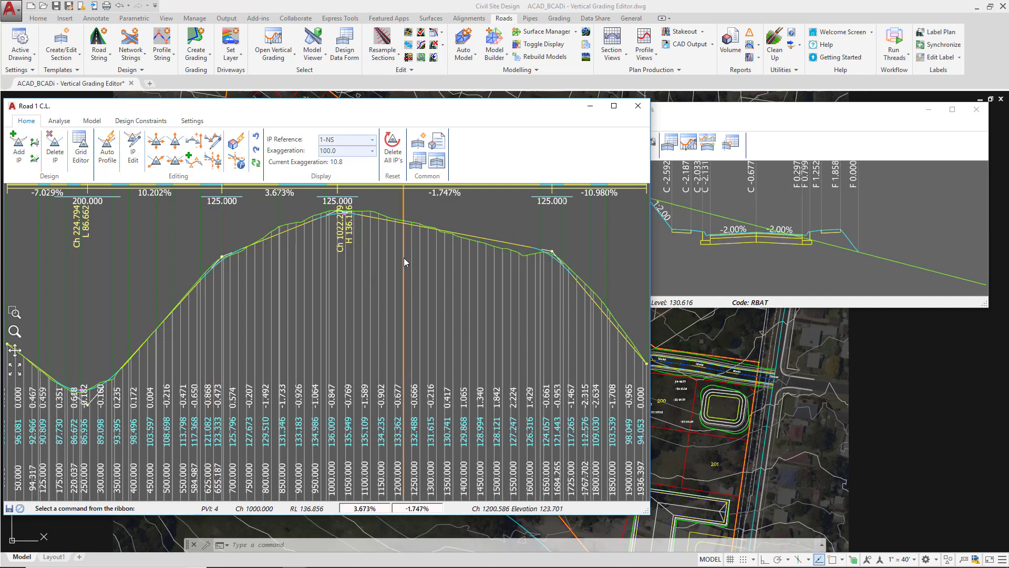
{"action": "left_click", "coordinate": [453, 269]}
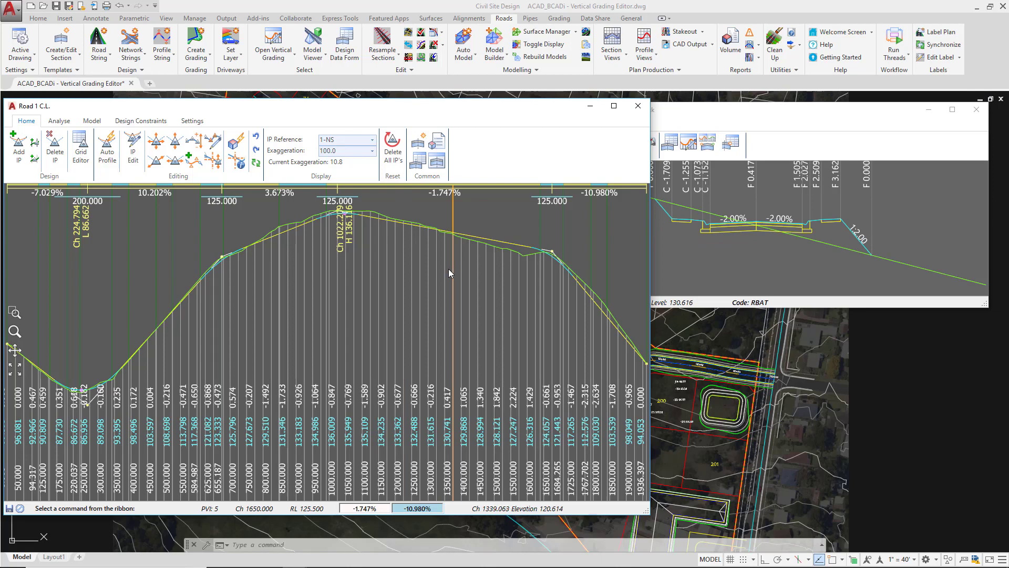
{"action": "left_click", "coordinate": [263, 283]}
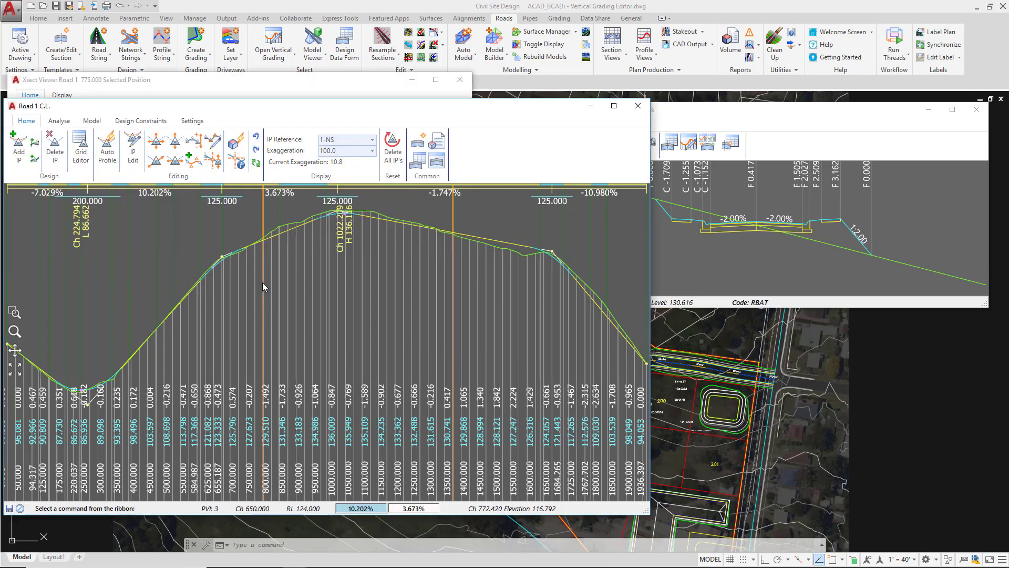
{"action": "left_click", "coordinate": [188, 246]}
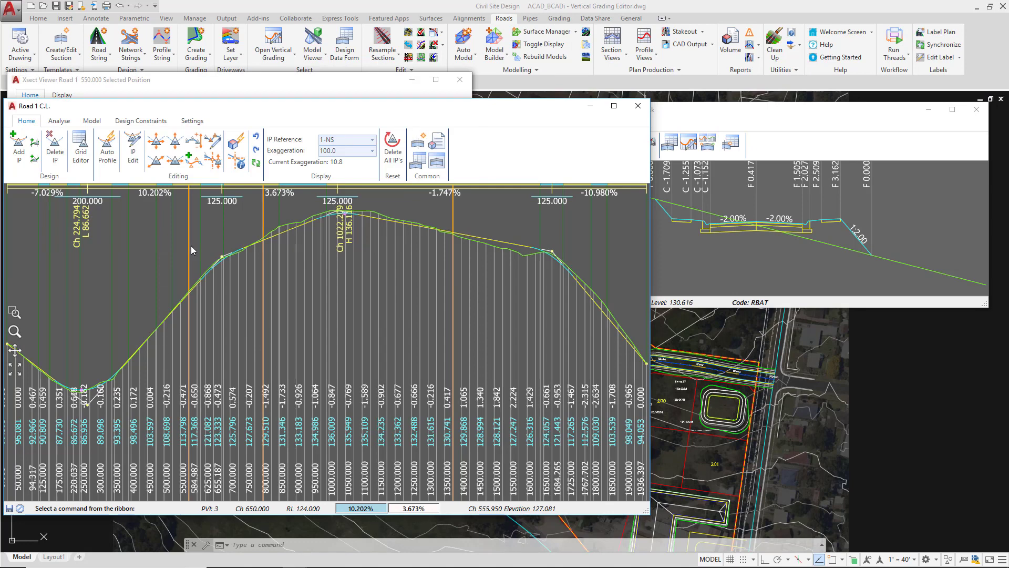
Close the chainage 775 viewer and browse the chainage list without changing it
{"action": "left_click", "coordinate": [459, 80]}
{"action": "left_click", "coordinate": [682, 113]}
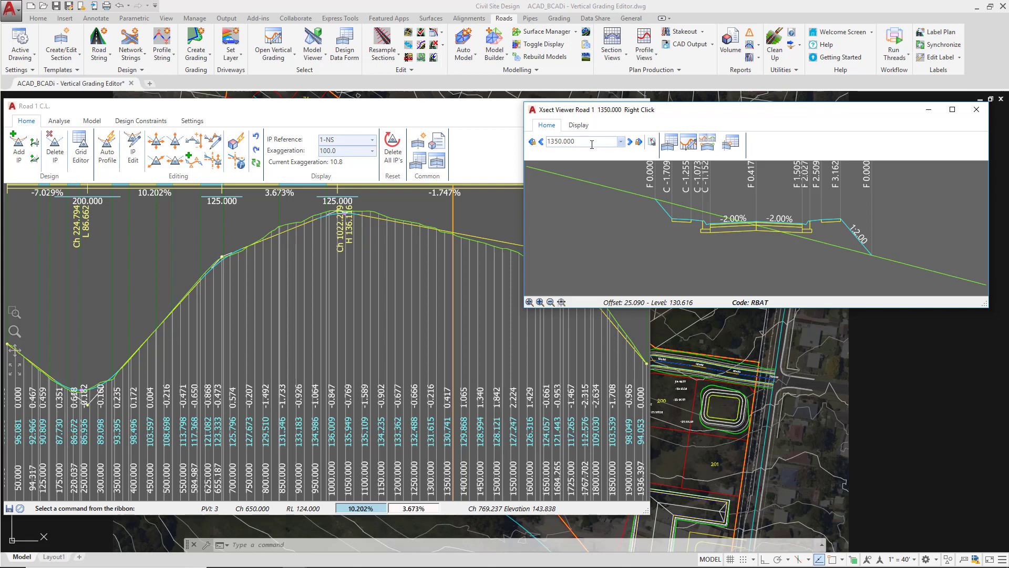
{"action": "left_click", "coordinate": [620, 142]}
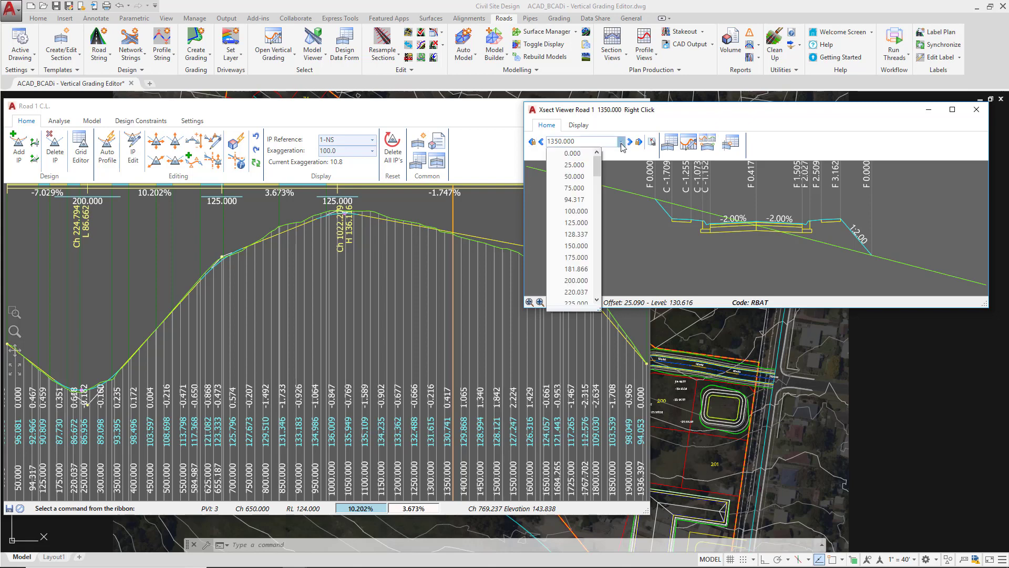
{"action": "left_click_drag", "start_coordinate": [596, 166], "coordinate": [596, 213]}
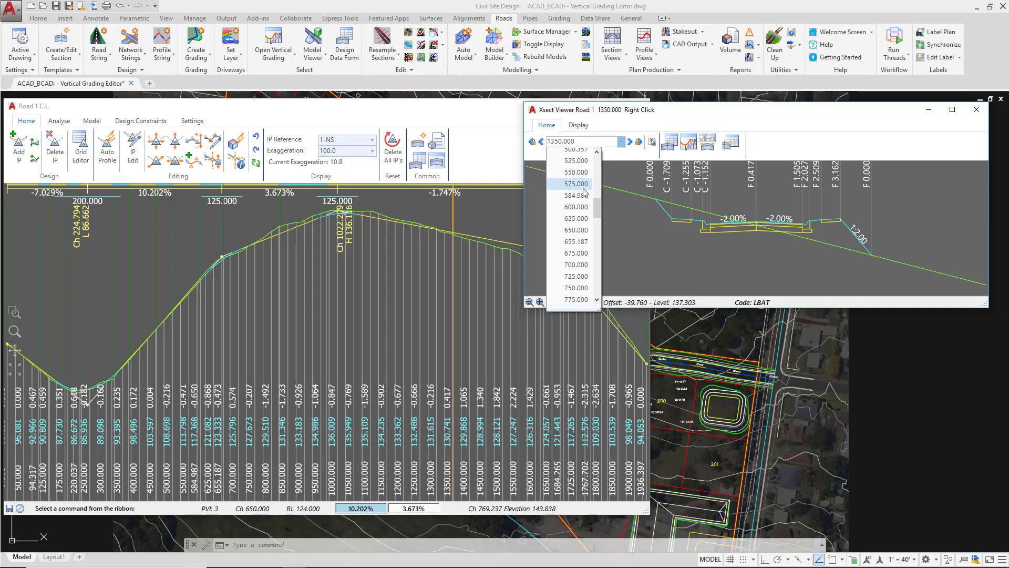
{"action": "left_click", "coordinate": [621, 141]}
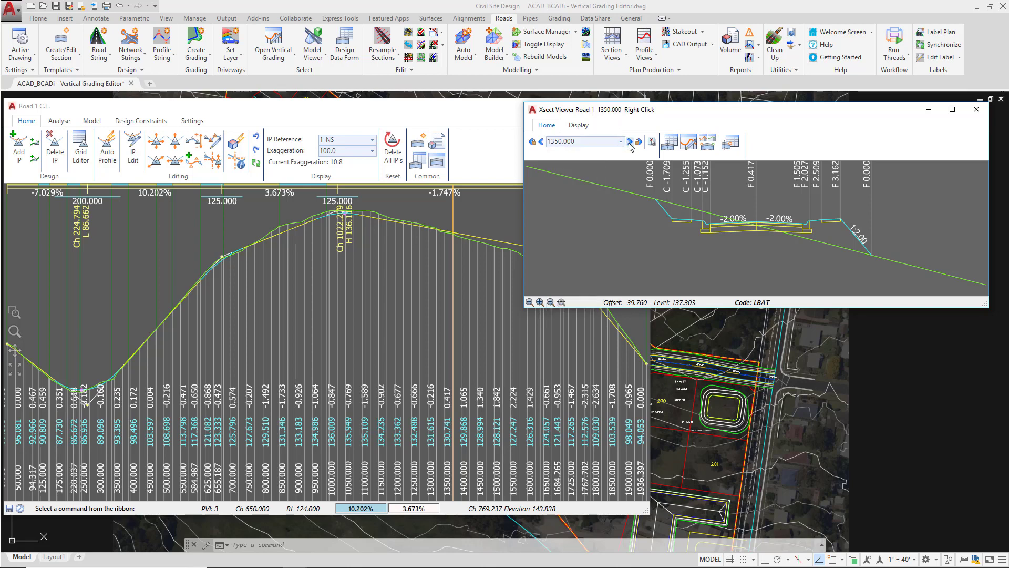
Step the remaining viewer back through 1350 to 1275, then forward to 1300
{"action": "left_click", "coordinate": [629, 142]}
{"action": "left_click", "coordinate": [541, 141]}
{"action": "left_click", "coordinate": [541, 142]}
{"action": "left_click", "coordinate": [541, 142]}
{"action": "left_click", "coordinate": [541, 142]}
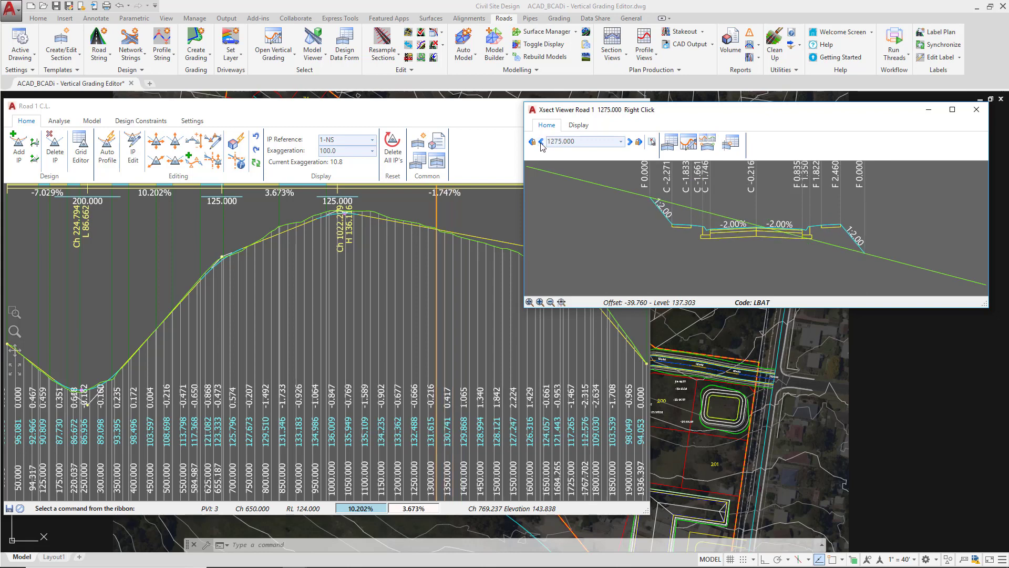
{"action": "left_click", "coordinate": [629, 142]}
Advance the viewer to chainage 1325 and zoom in and out on the section
{"action": "left_click", "coordinate": [630, 142]}
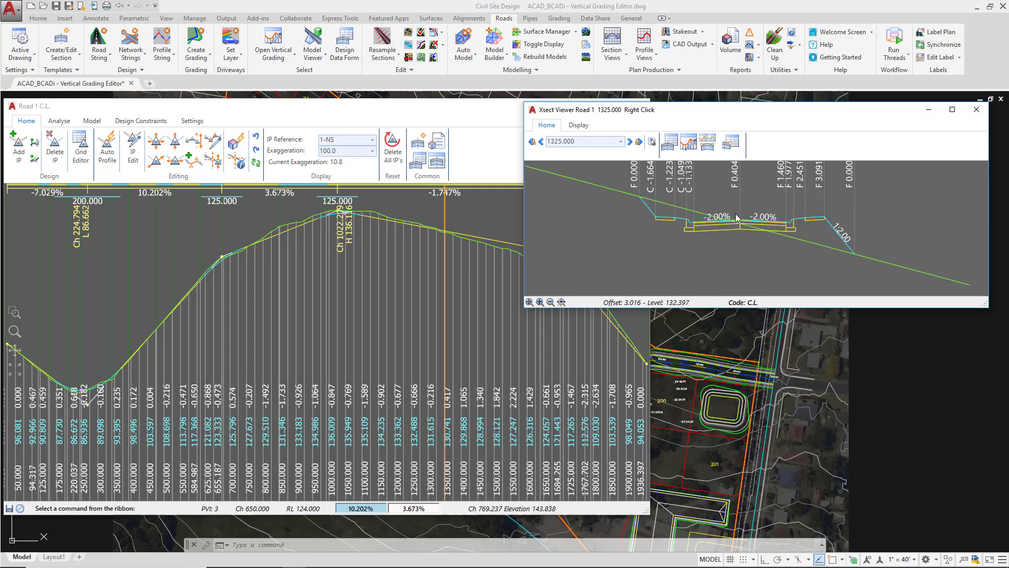
{"action": "scroll", "coordinate": [752, 218], "scroll_direction": "up", "scroll_amount": 3}
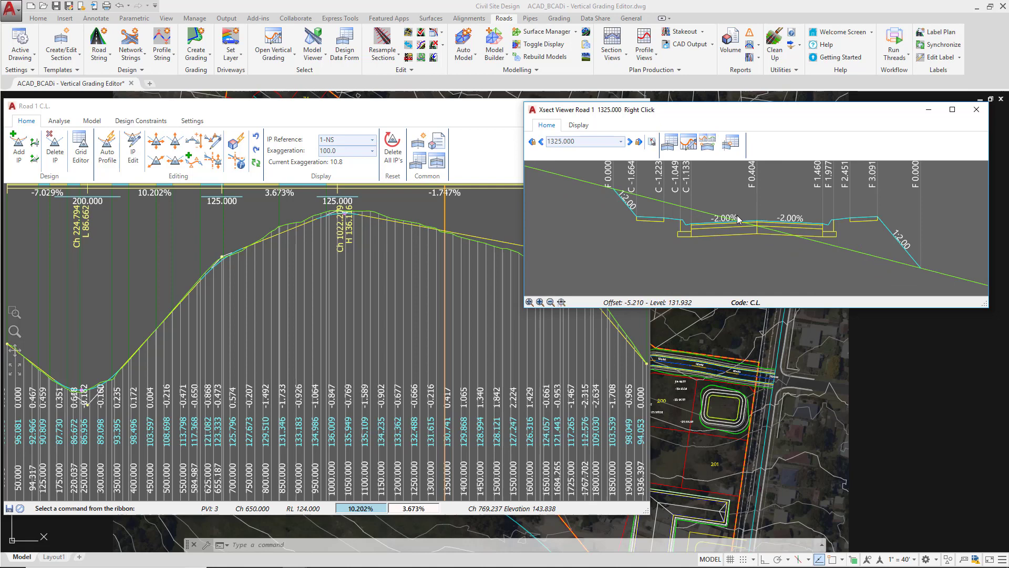
{"action": "scroll", "coordinate": [738, 219], "scroll_direction": "down", "scroll_amount": 1}
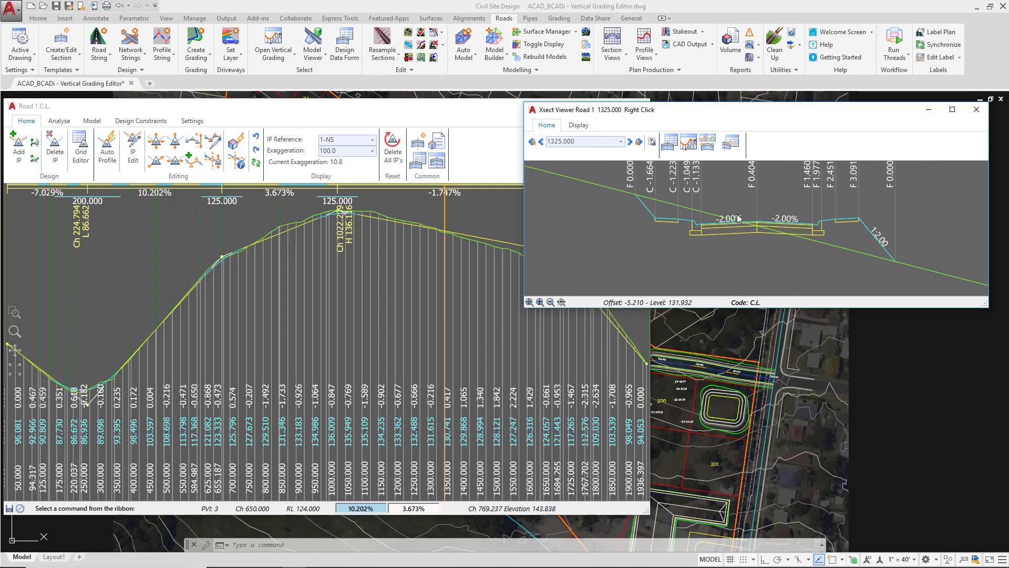
{"action": "scroll", "coordinate": [746, 211], "scroll_direction": "down", "scroll_amount": 1}
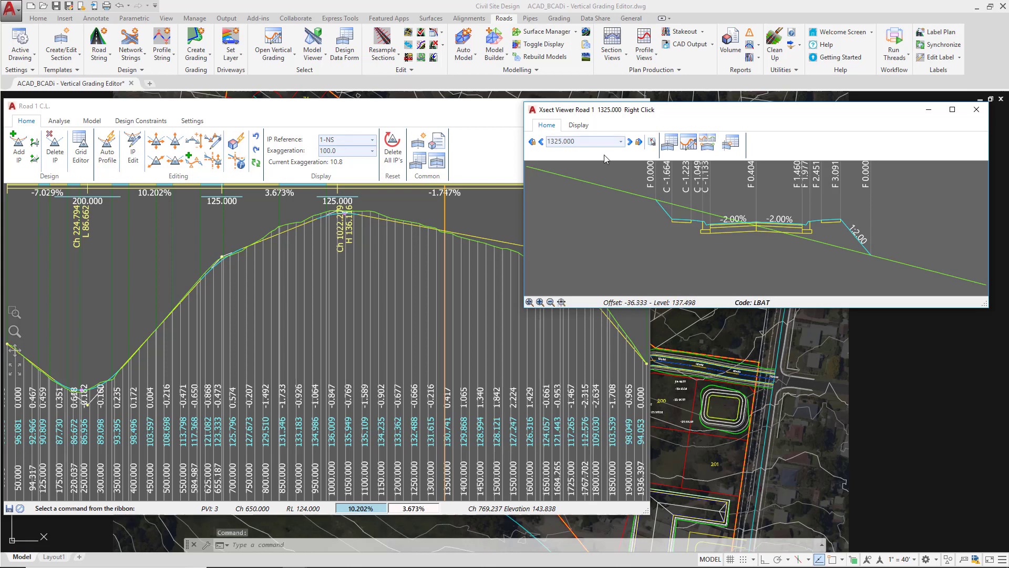
In viewer Settings, hide depth, keep the grey background, and set default exaggeration to 2
{"action": "left_click", "coordinate": [580, 126]}
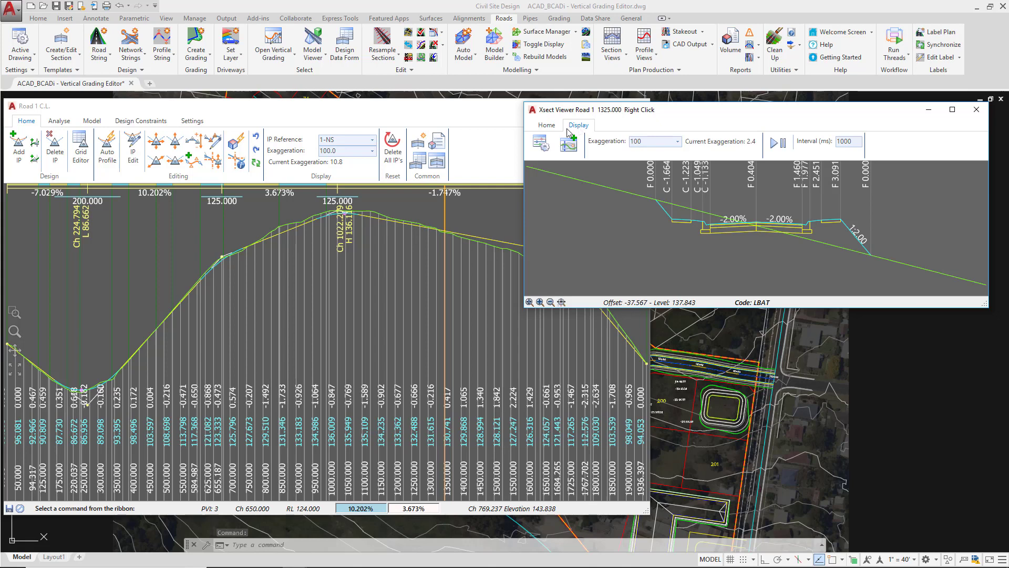
{"action": "left_click", "coordinate": [541, 143]}
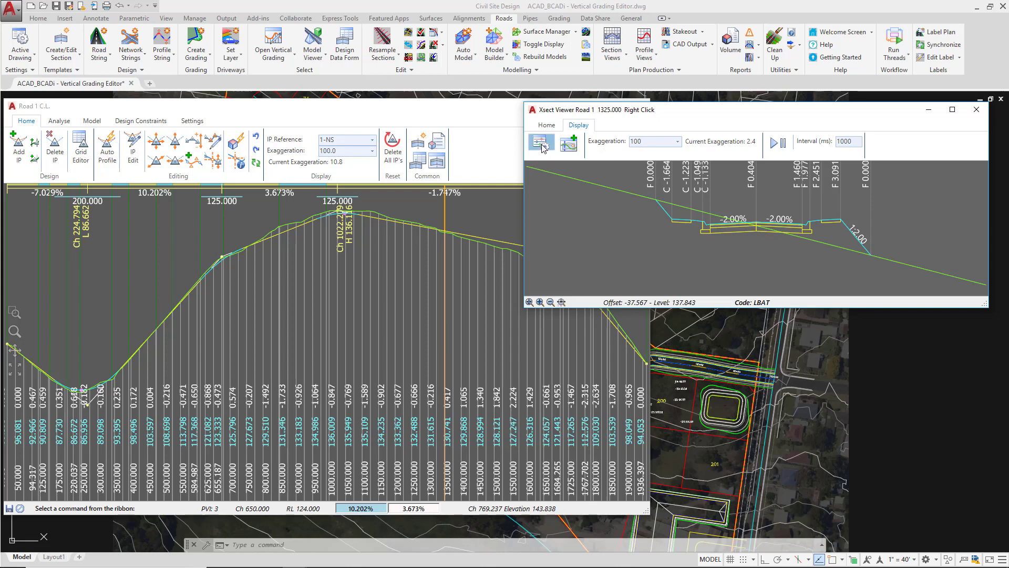
{"action": "left_click_drag", "start_coordinate": [193, 96], "coordinate": [471, 115]}
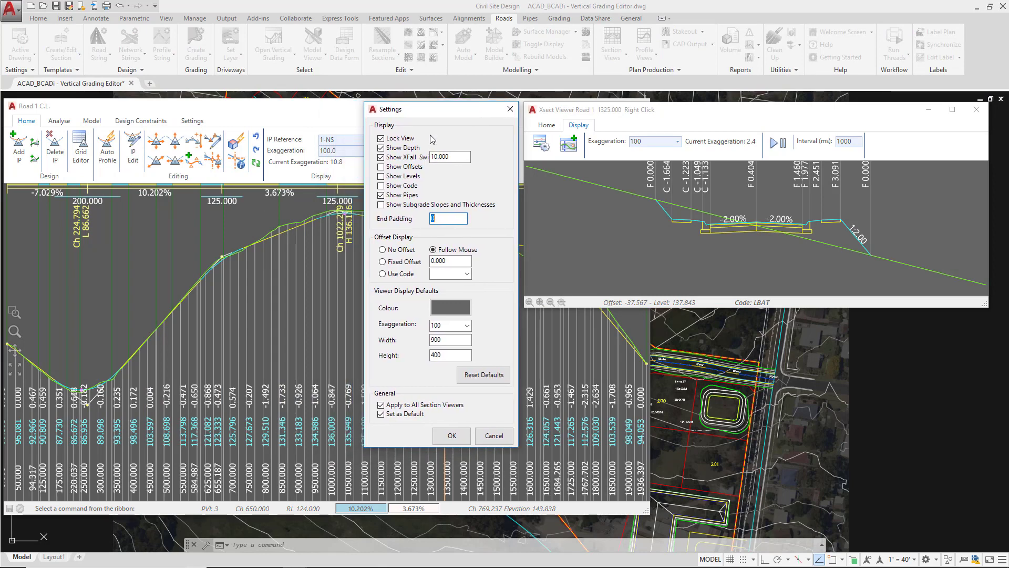
{"action": "left_click", "coordinate": [382, 148]}
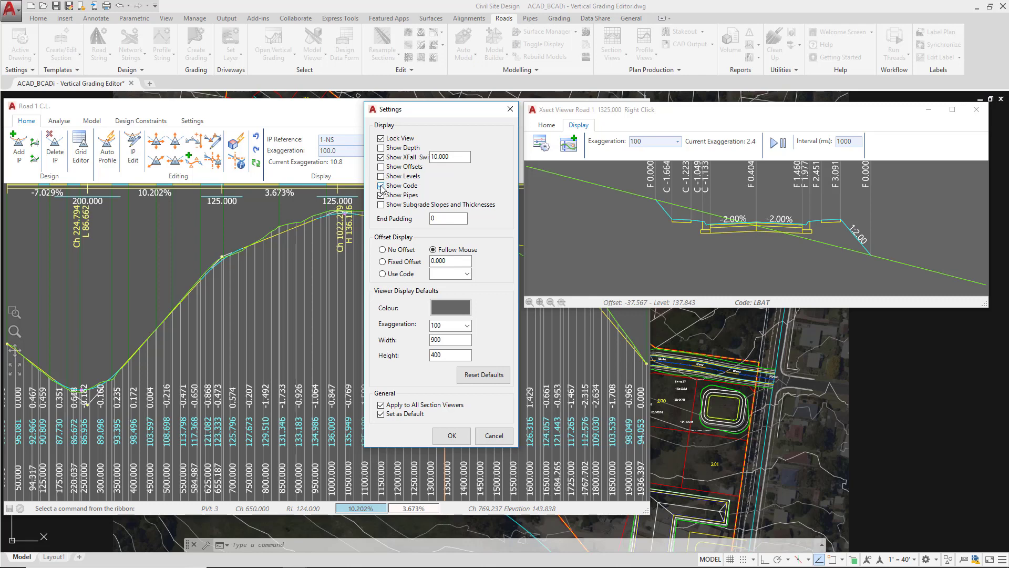
{"action": "left_click", "coordinate": [462, 308]}
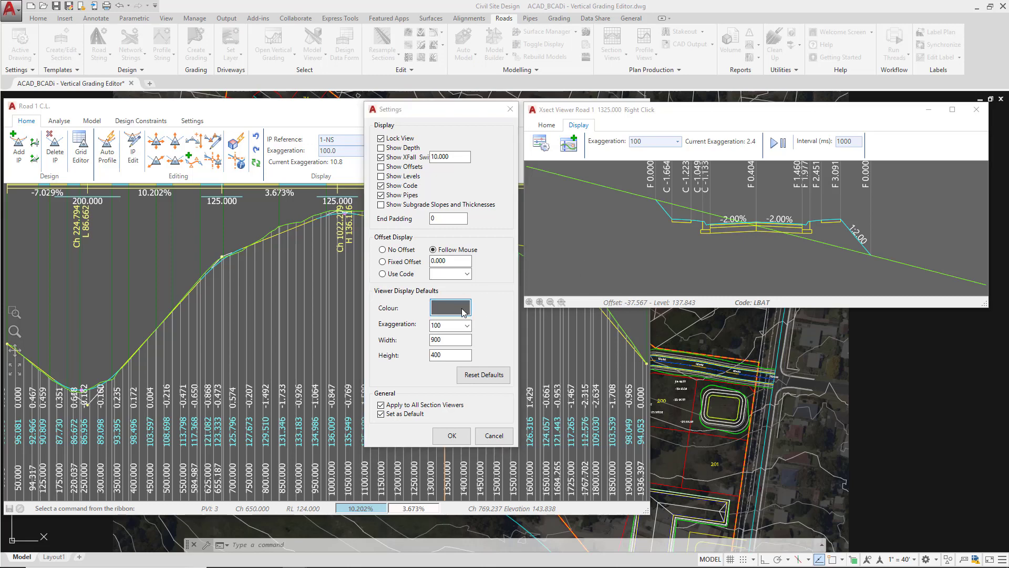
{"action": "left_click", "coordinate": [503, 294]}
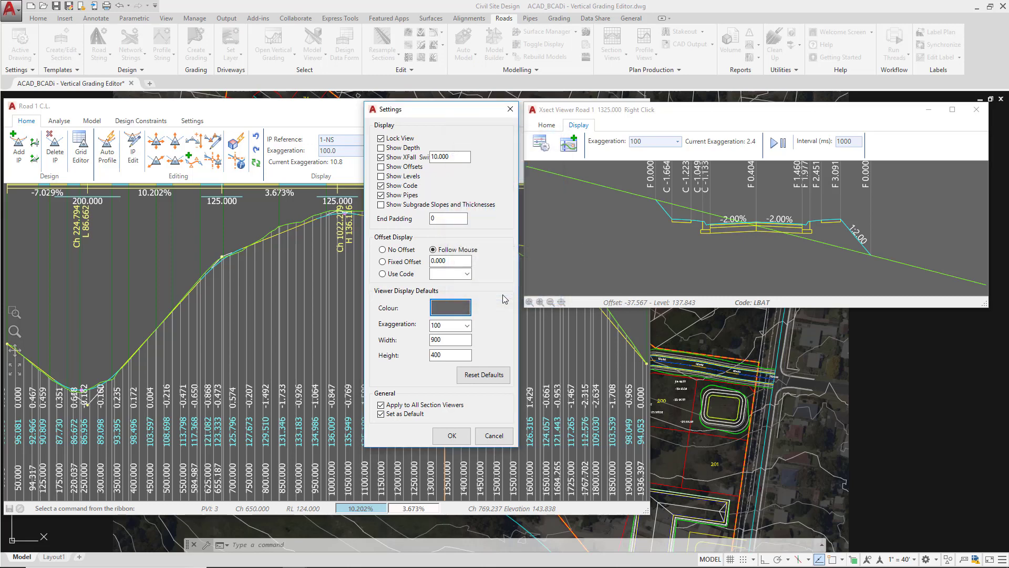
{"action": "left_click", "coordinate": [468, 327]}
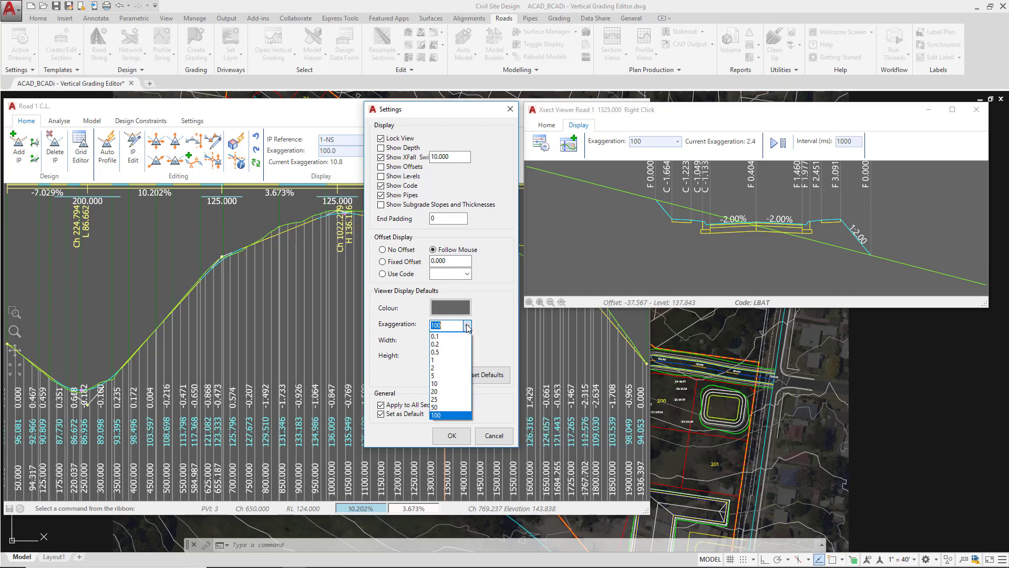
{"action": "left_click", "coordinate": [446, 372]}
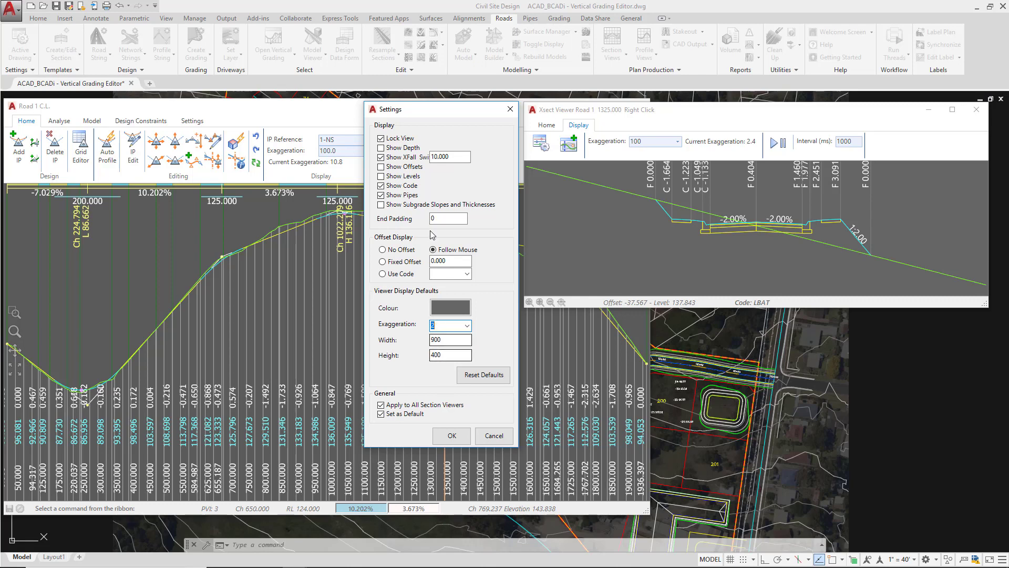
Apply the viewer settings, then lower Road 1's PVI at chainage 1650 to about RL 123.7
{"action": "left_click", "coordinate": [451, 436]}
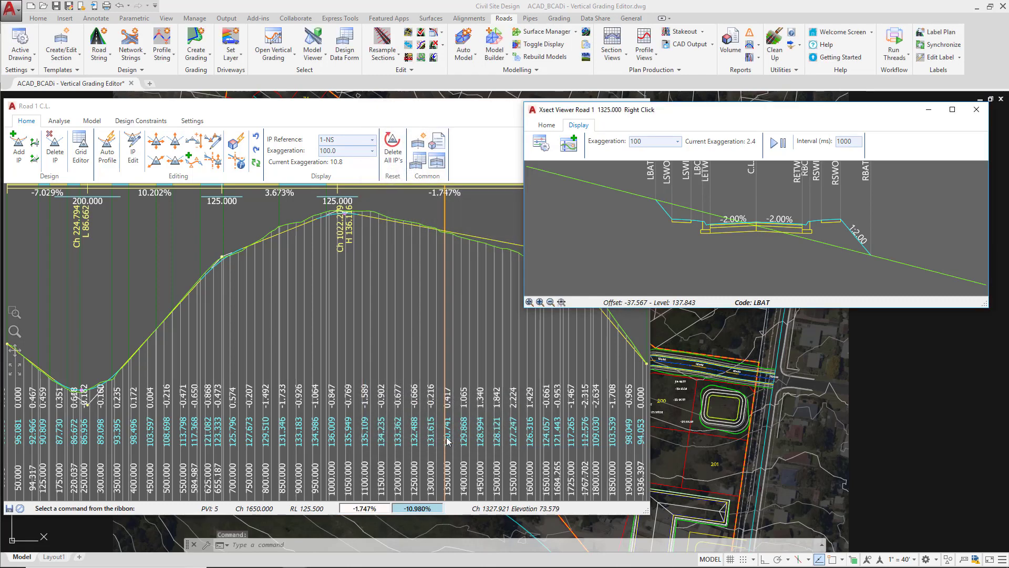
{"action": "left_click", "coordinate": [546, 127]}
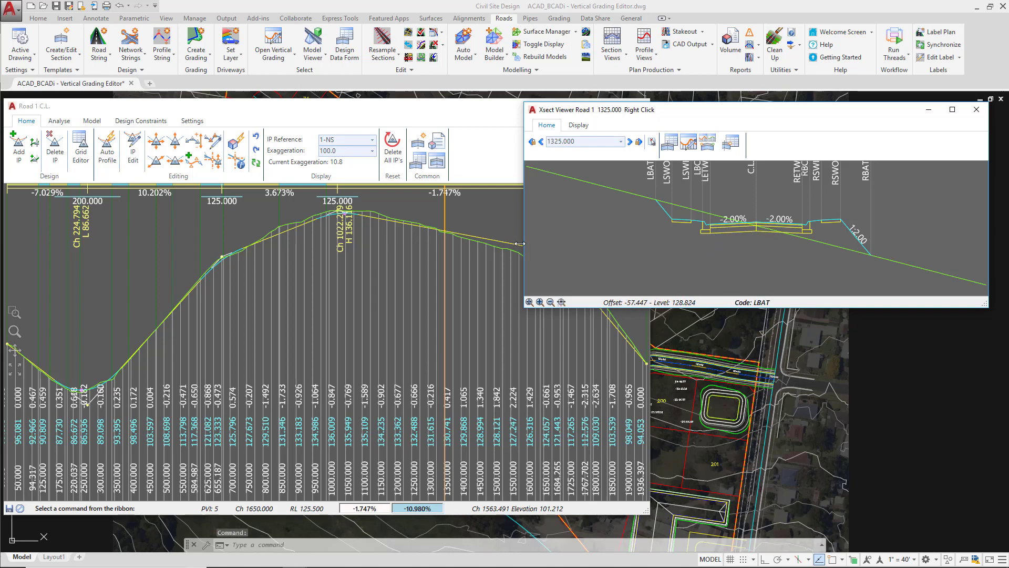
{"action": "left_click", "coordinate": [176, 143]}
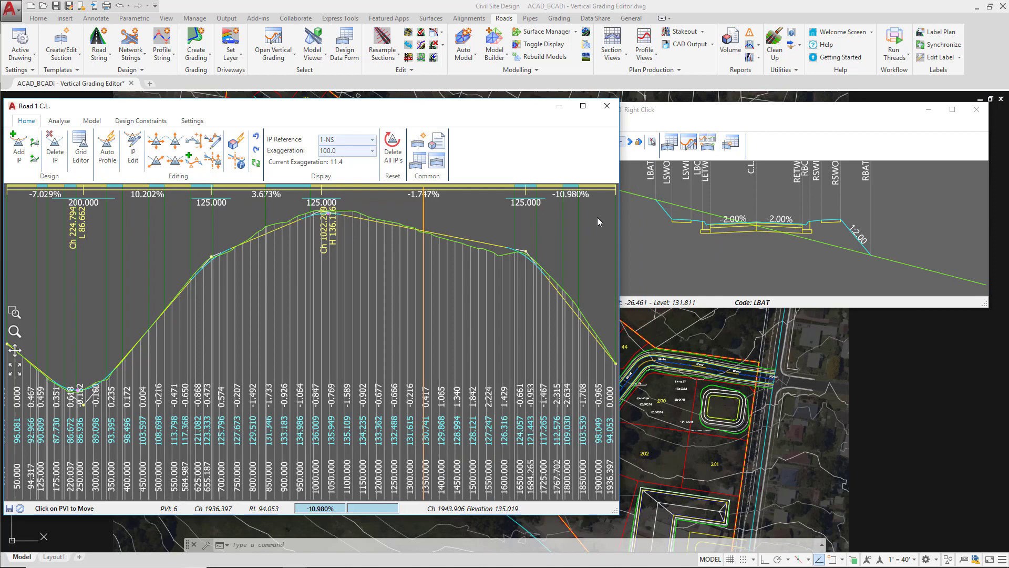
{"action": "left_click_drag", "start_coordinate": [597, 220], "coordinate": [532, 217]}
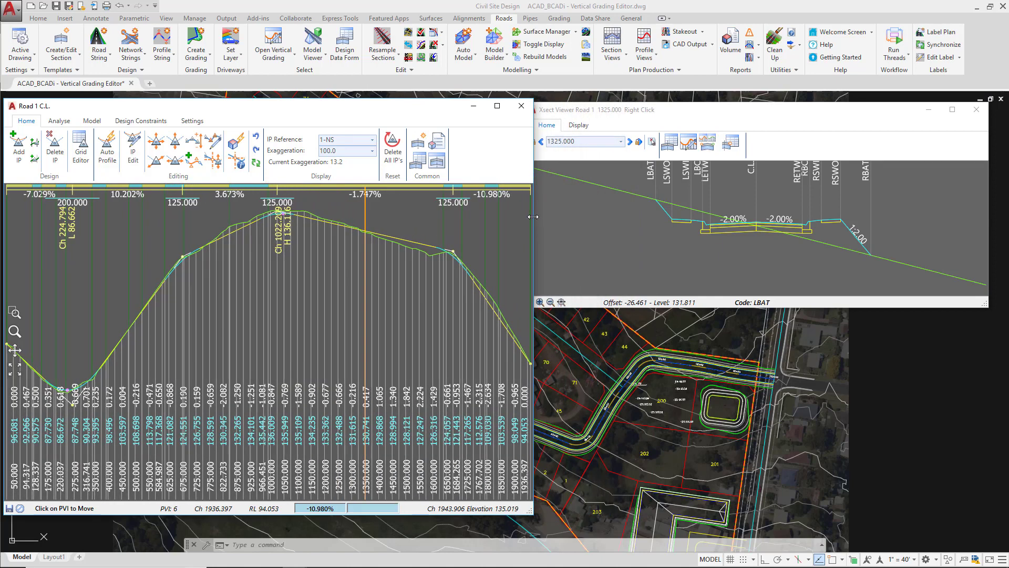
{"action": "left_click", "coordinate": [450, 254]}
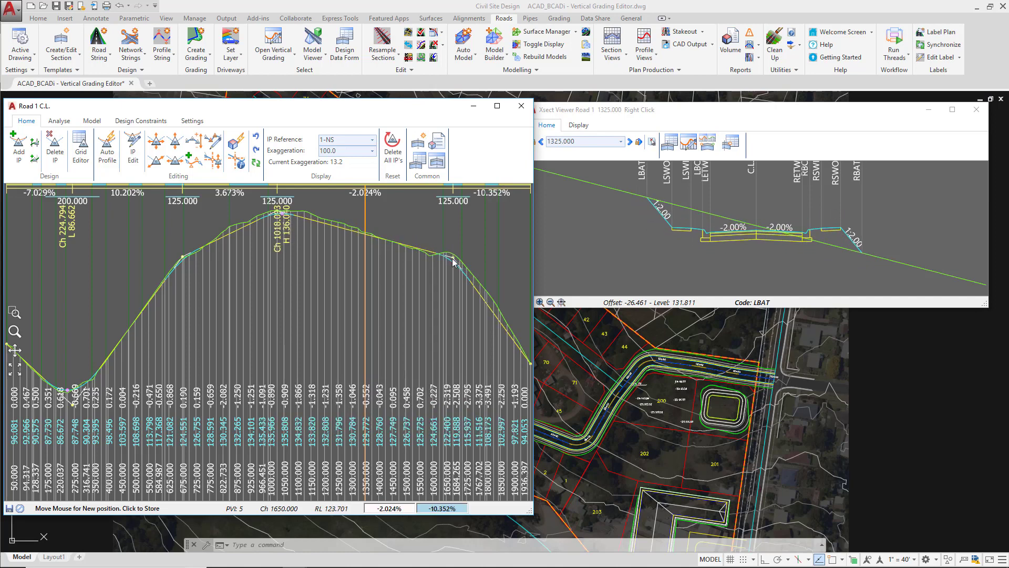
{"action": "left_click", "coordinate": [453, 261]}
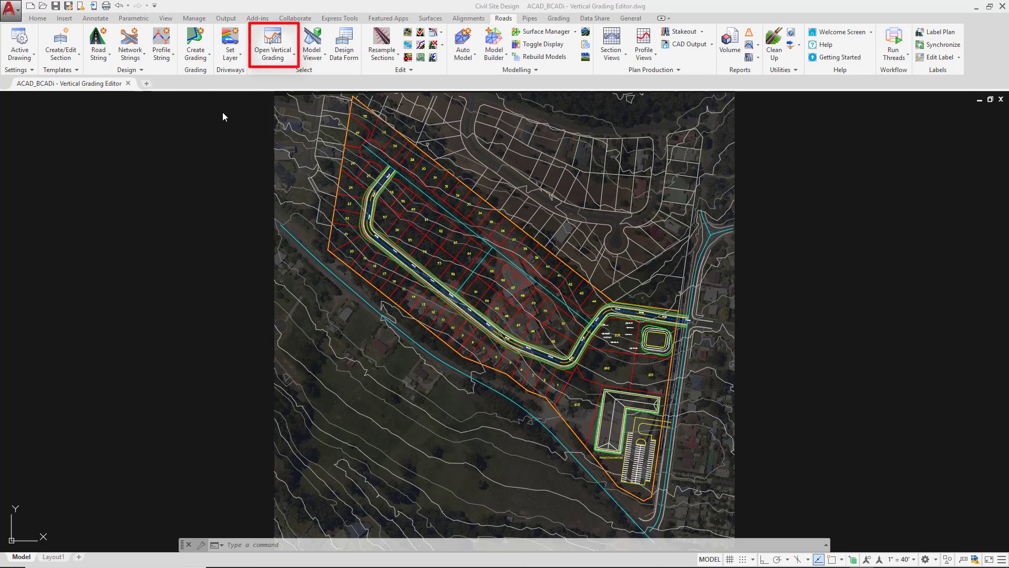
Start Open Cross Section Window from the Open Vertical Grading list and zoom to the road's east end
{"action": "left_click", "coordinate": [283, 59]}
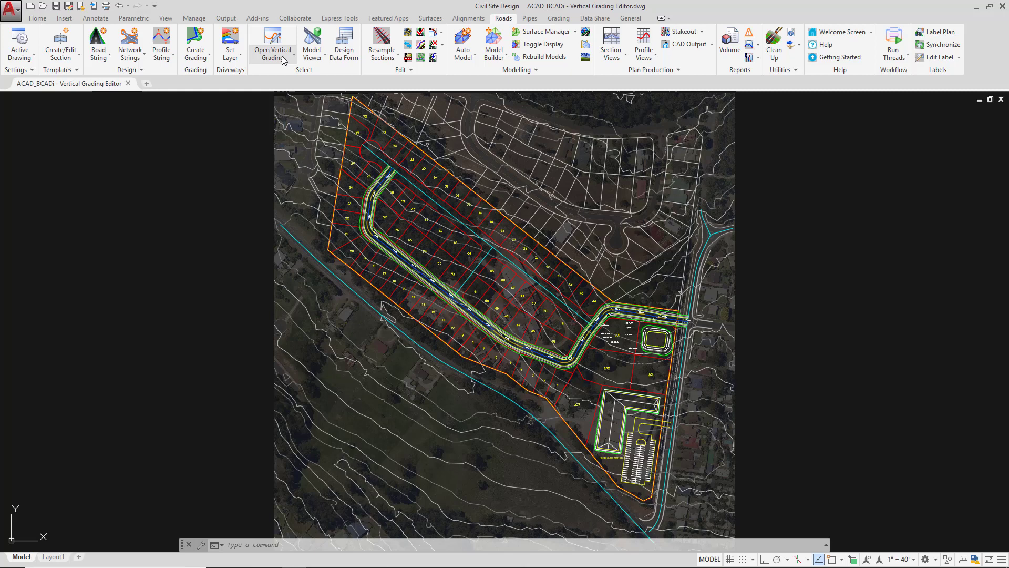
{"action": "left_click", "coordinate": [283, 59]}
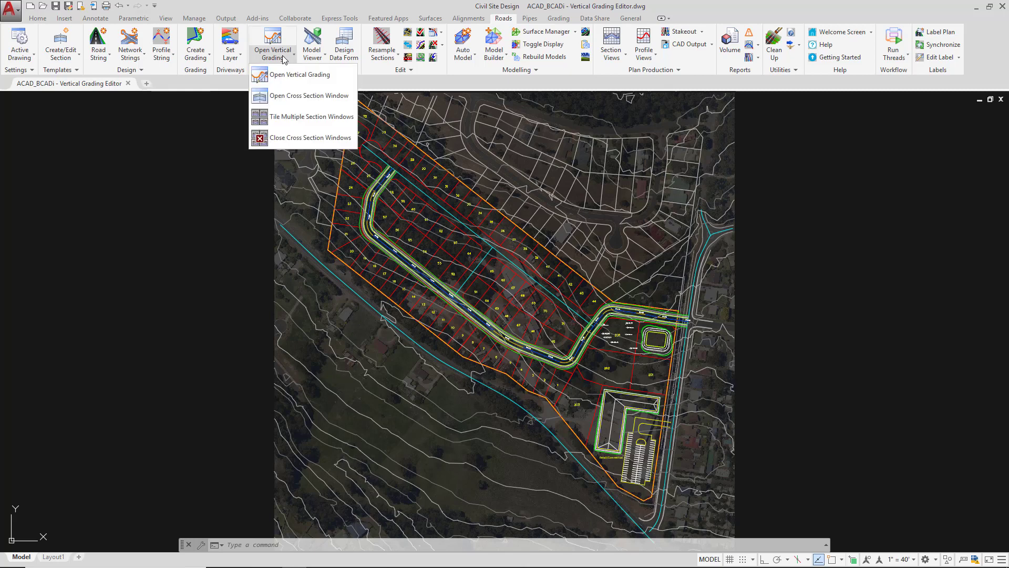
{"action": "left_click", "coordinate": [310, 95]}
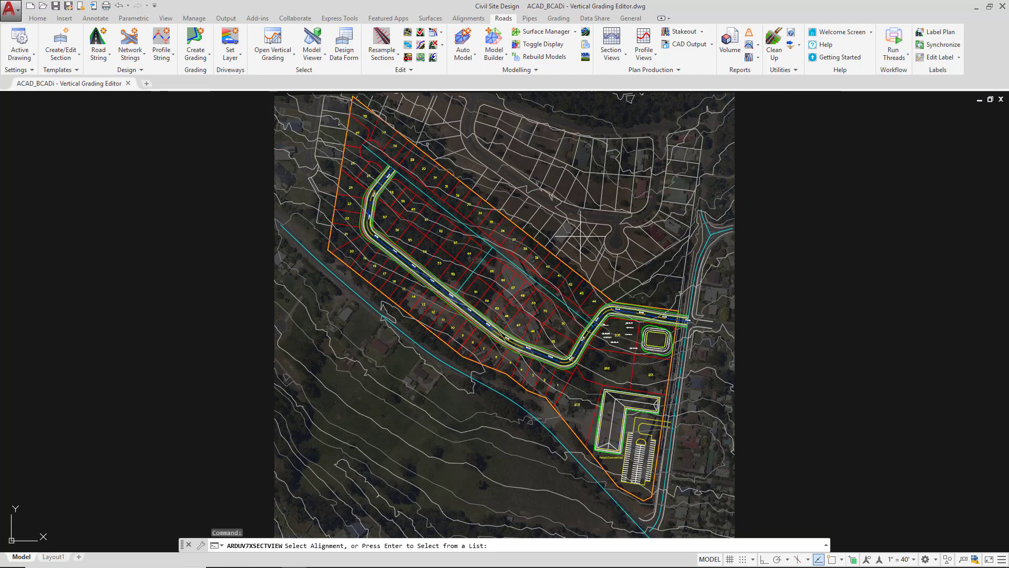
{"action": "scroll", "coordinate": [664, 307], "scroll_direction": "up", "scroll_amount": 3}
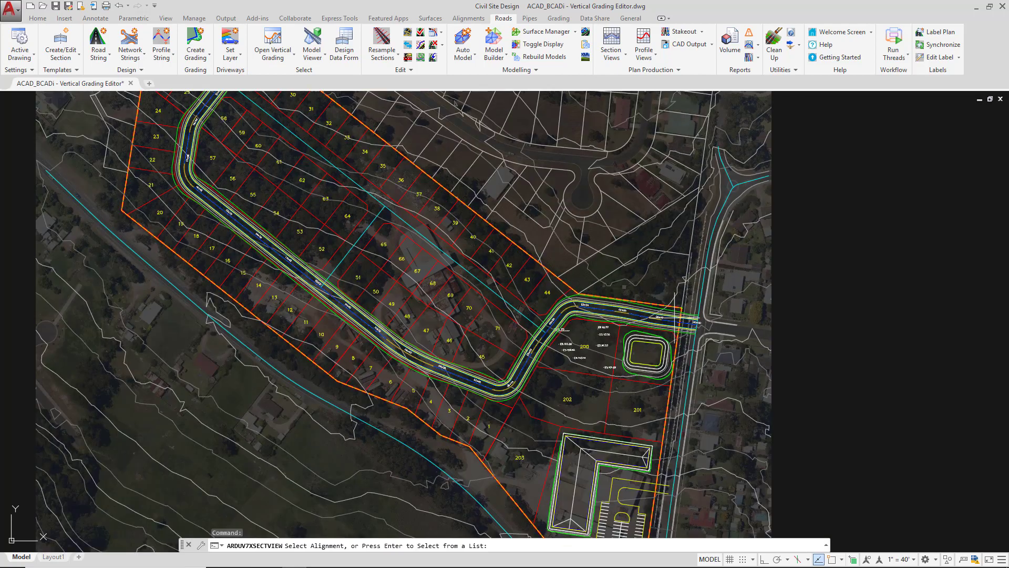
{"action": "scroll", "coordinate": [678, 319], "scroll_direction": "up", "scroll_amount": 2}
{"action": "scroll", "coordinate": [679, 321], "scroll_direction": "up", "scroll_amount": 4}
{"action": "scroll", "coordinate": [683, 323], "scroll_direction": "down", "scroll_amount": 2}
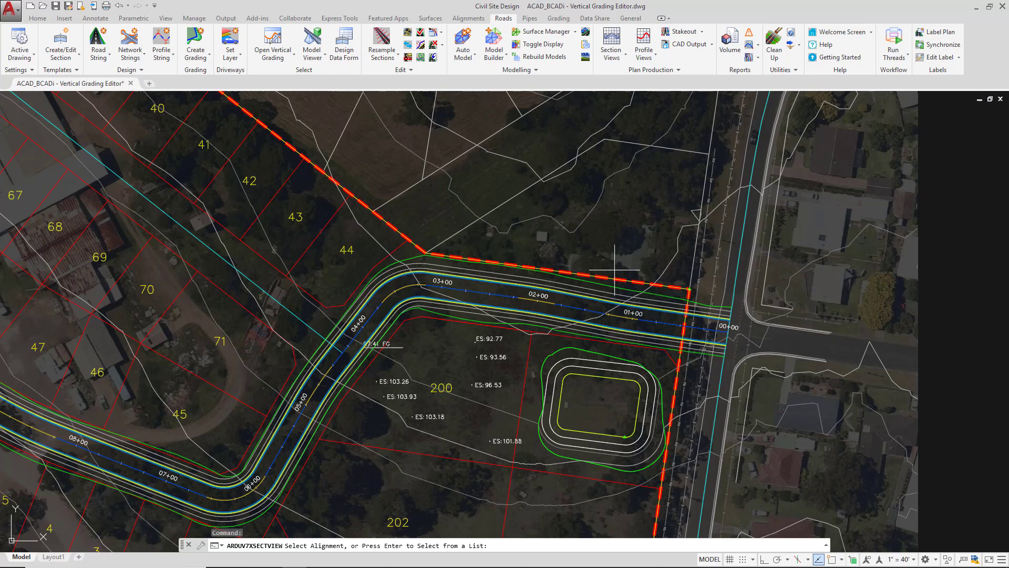
Pick the Road 1 alignment and a chainage near 275 to open its cross-section viewer
{"action": "left_click", "coordinate": [522, 298]}
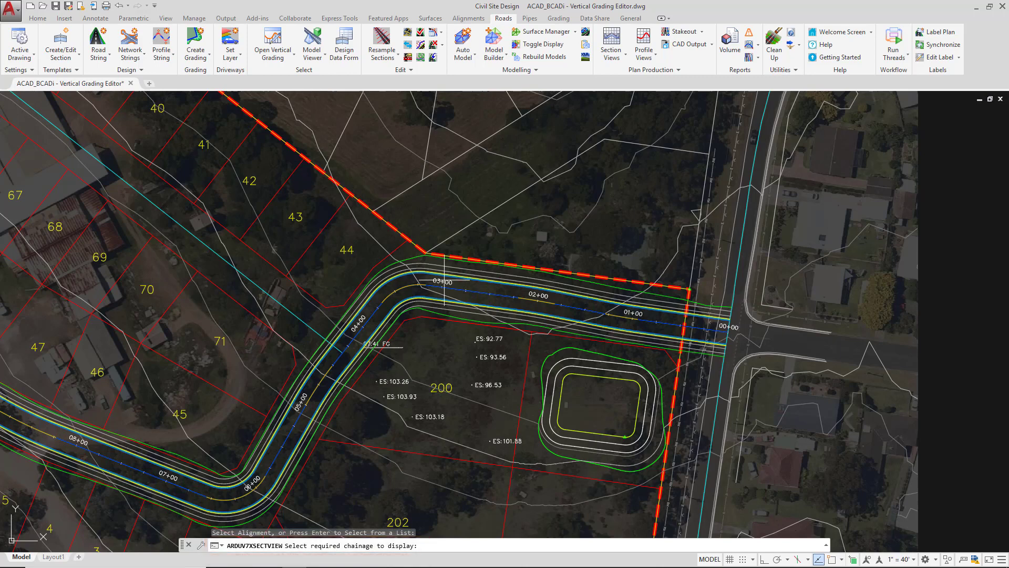
{"action": "left_click", "coordinate": [444, 280]}
{"action": "left_click", "coordinate": [467, 274]}
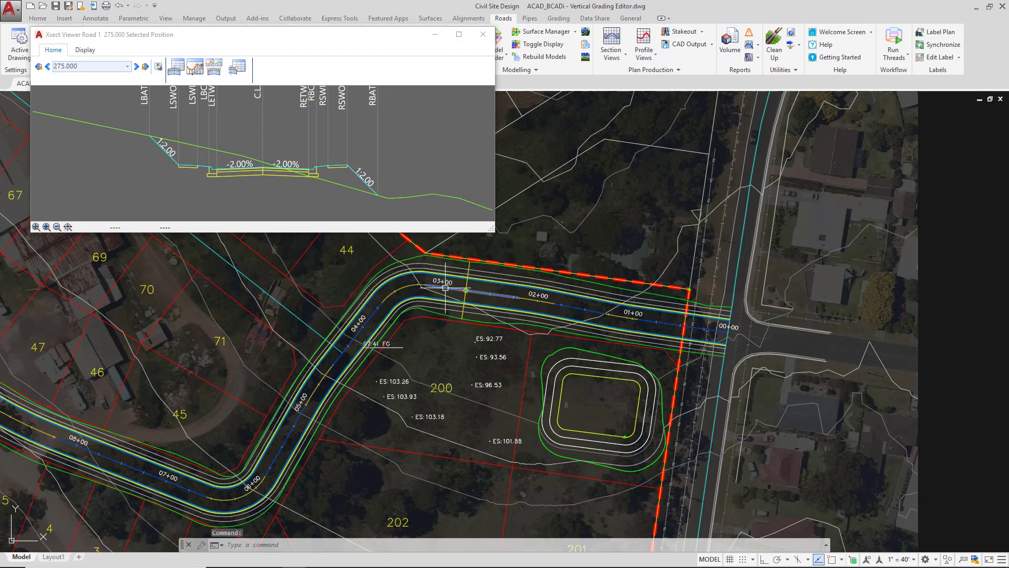
Step the section to chainage 300, close the viewer, and list the section-window commands
{"action": "left_click", "coordinate": [137, 67]}
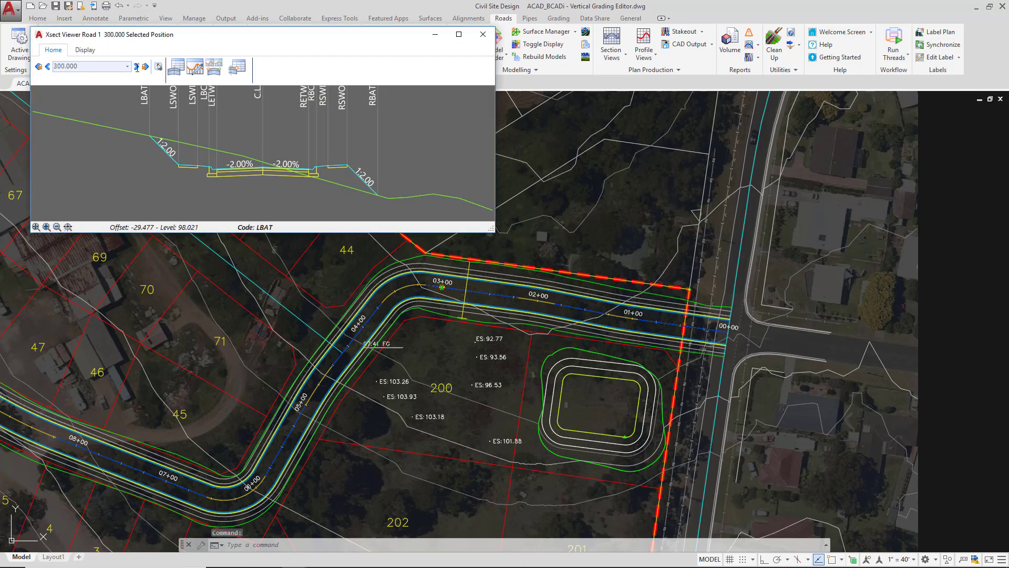
{"action": "left_click", "coordinate": [49, 68]}
{"action": "left_click", "coordinate": [136, 67]}
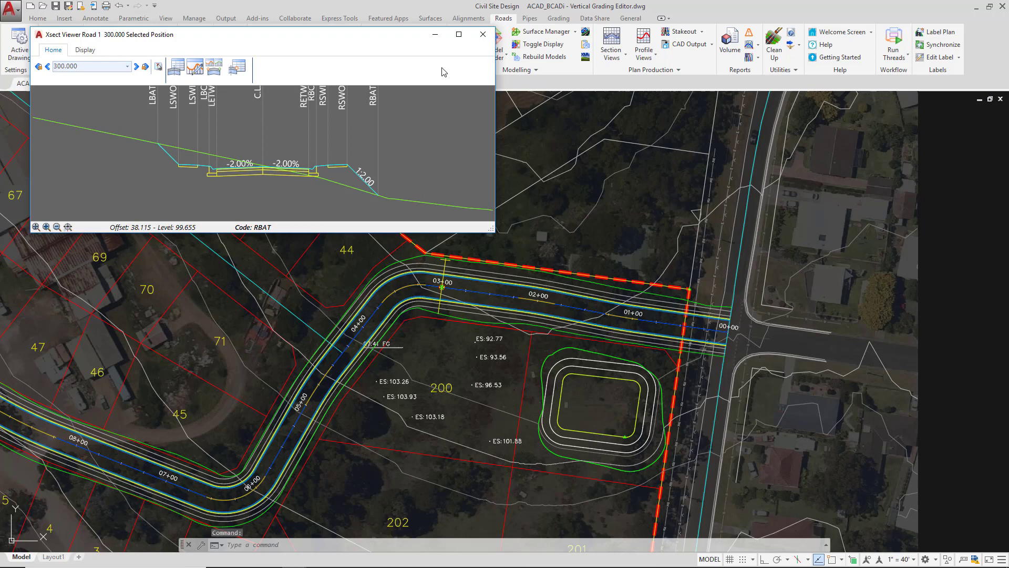
{"action": "left_click", "coordinate": [484, 36]}
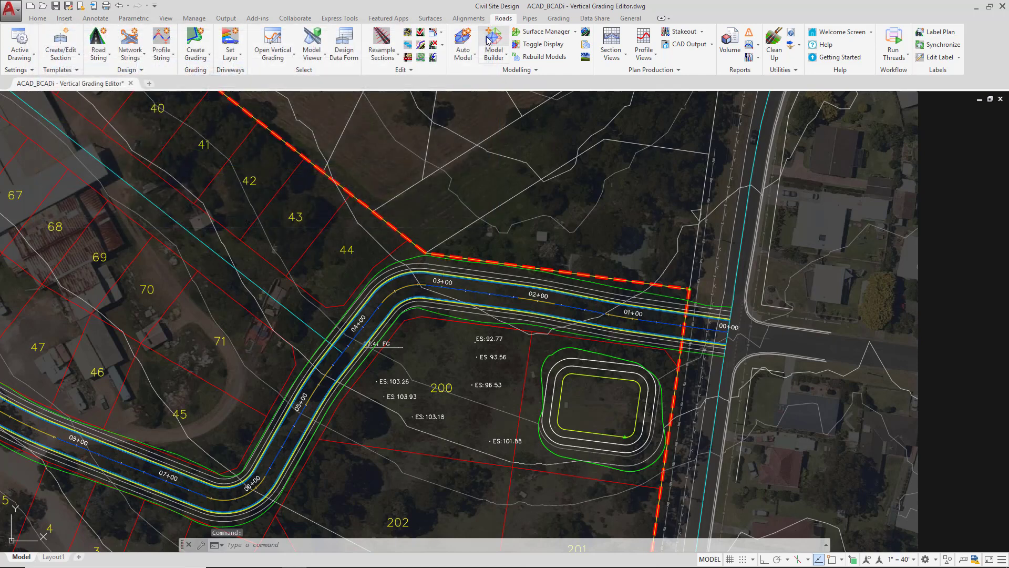
{"action": "left_click", "coordinate": [275, 58]}
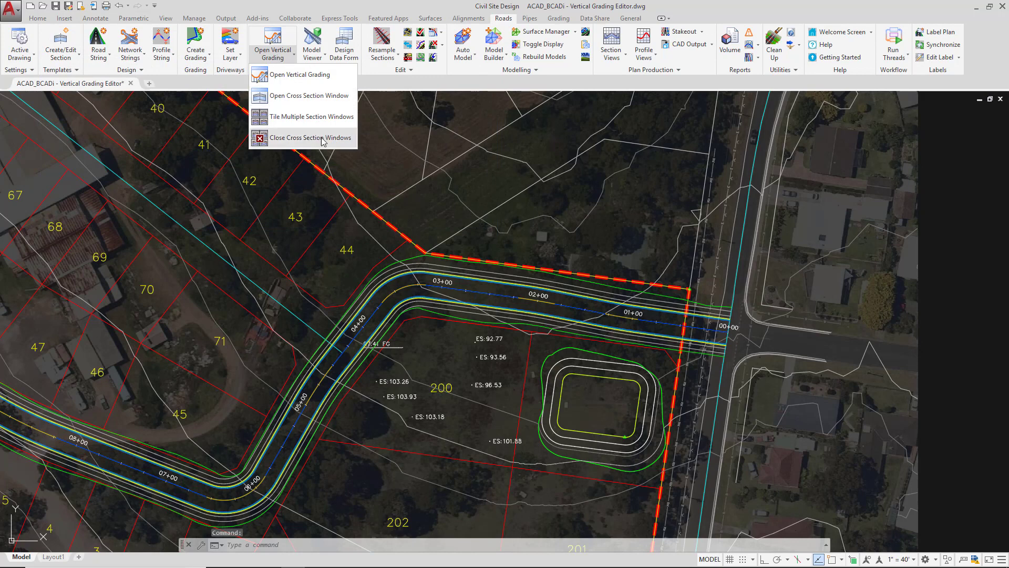